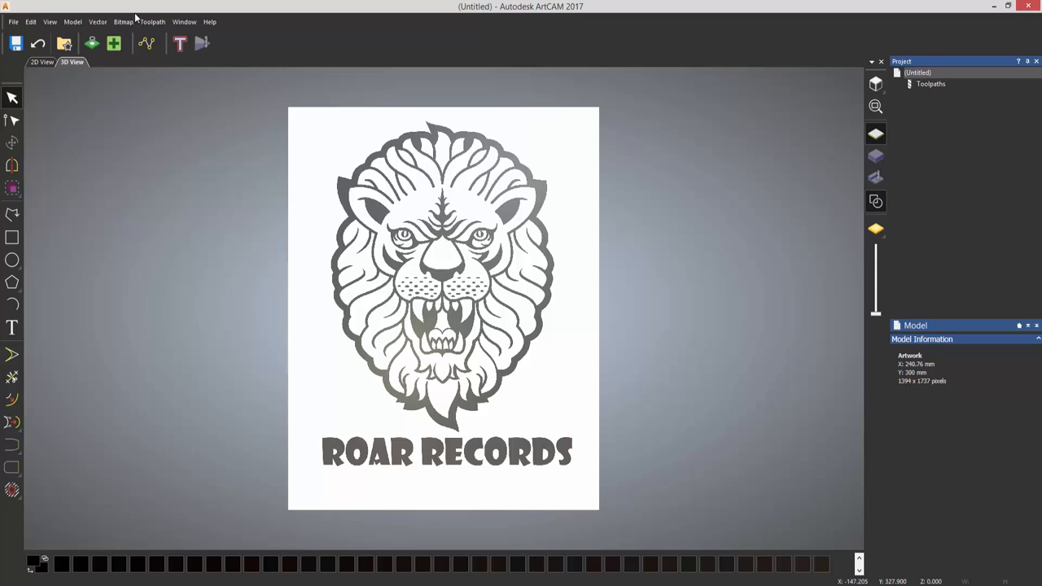
- Trace the lion bitmap into boundary vectors with speckle size 2 and smoothness 75
click(92, 44)
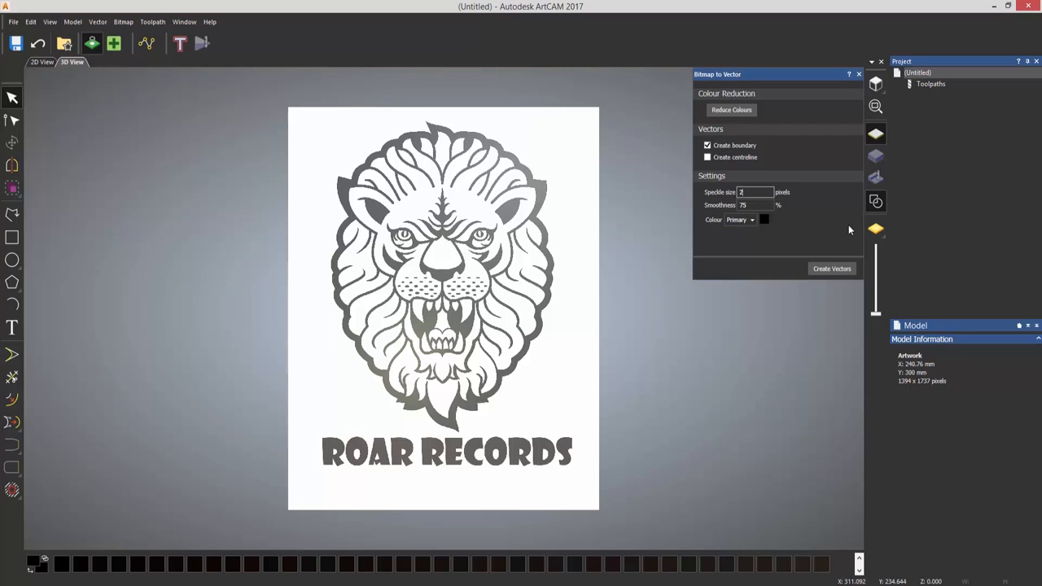
click(828, 268)
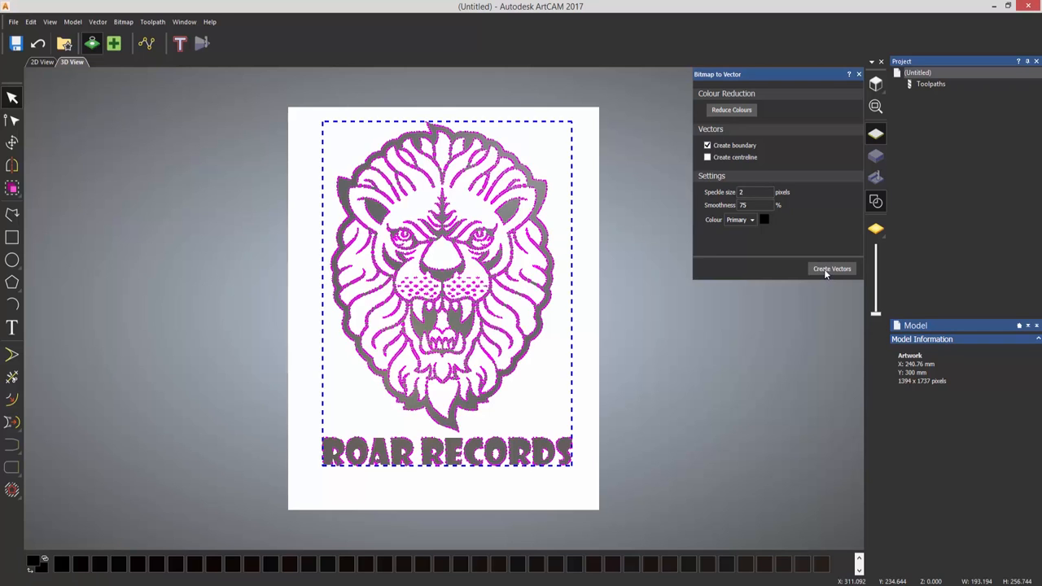
scroll(427, 320, up, 4)
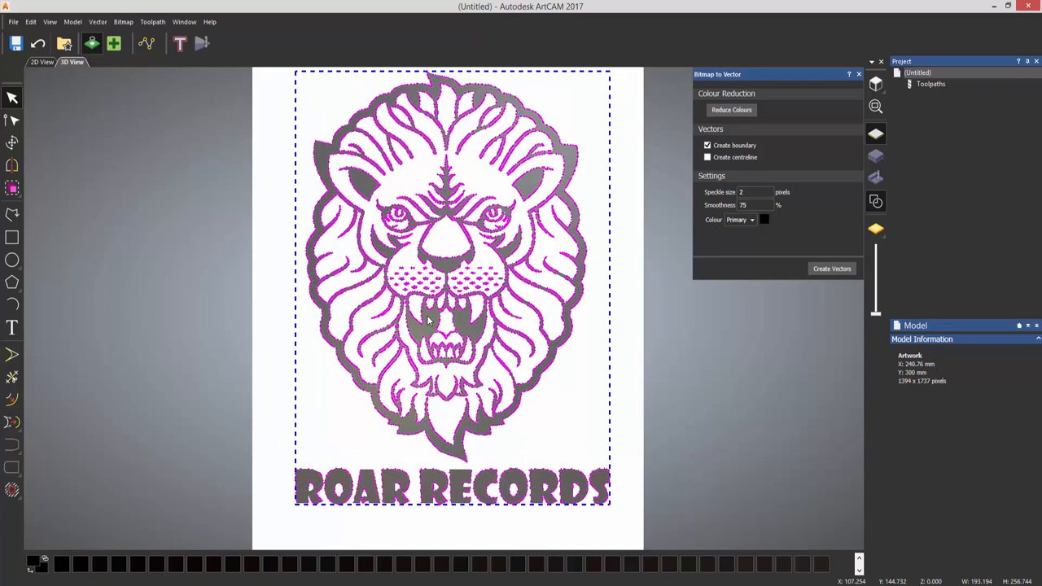
scroll(431, 325, up, 5)
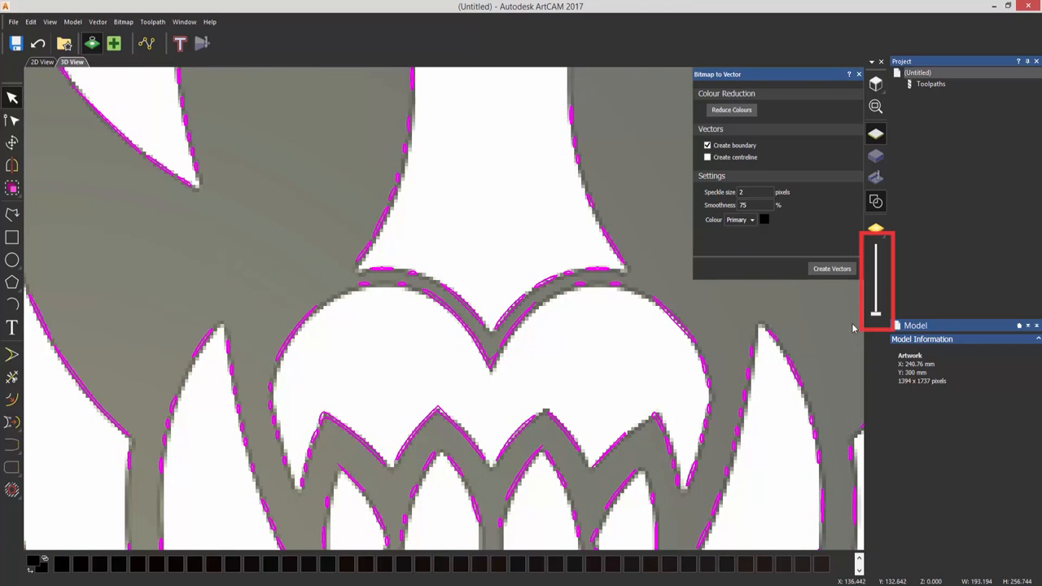
- Fade out the lion bitmap so only the vectors show, then zoom out to the page top
mouse_move(878, 317)
mouse_down()
mouse_move(877, 244)
mouse_move(877, 260)
mouse_up()
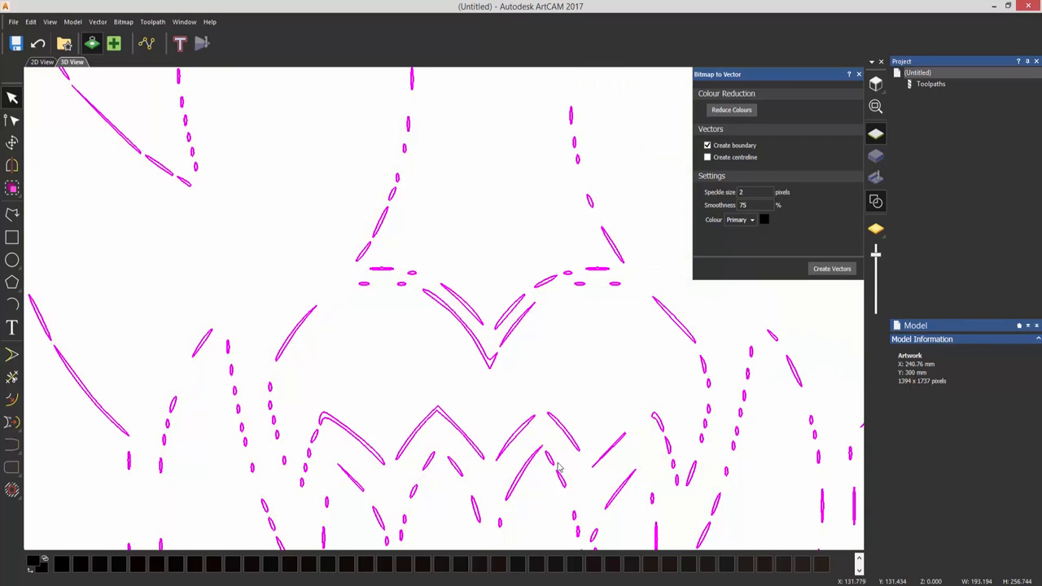
scroll(465, 474, down, 3)
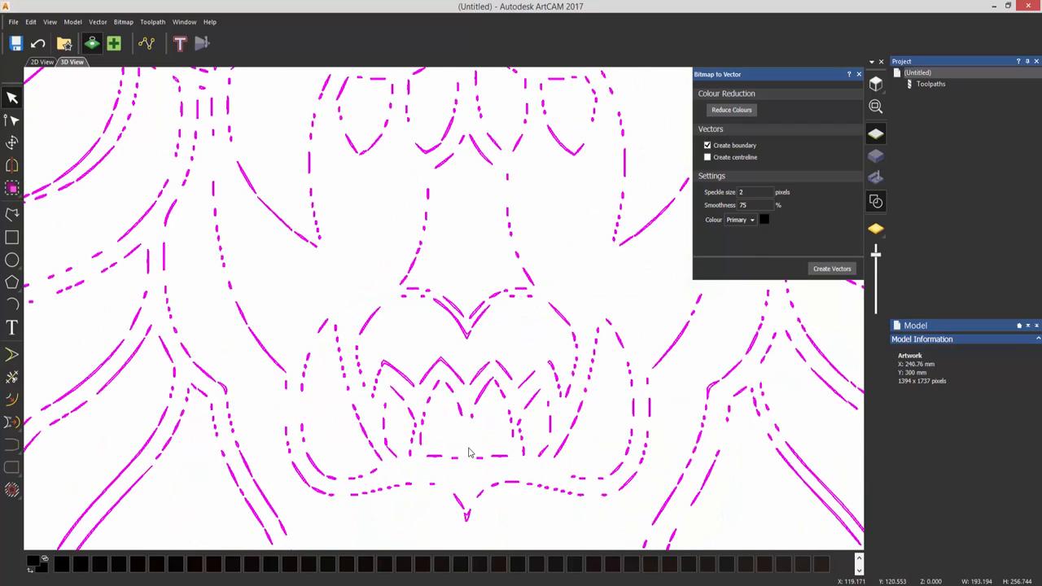
scroll(468, 456, down, 2)
scroll(469, 453, down, 1)
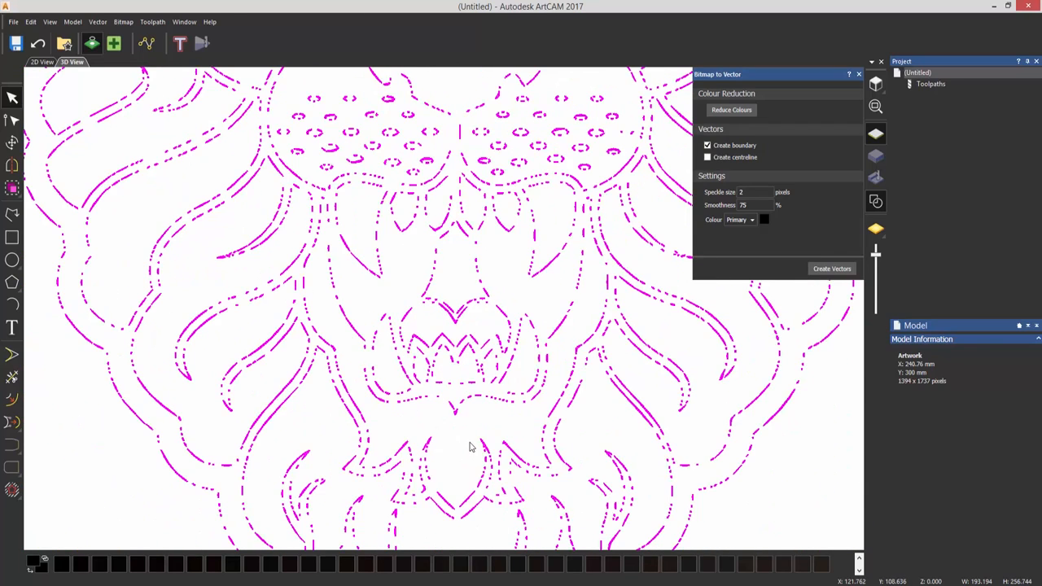
scroll(470, 448, down, 1)
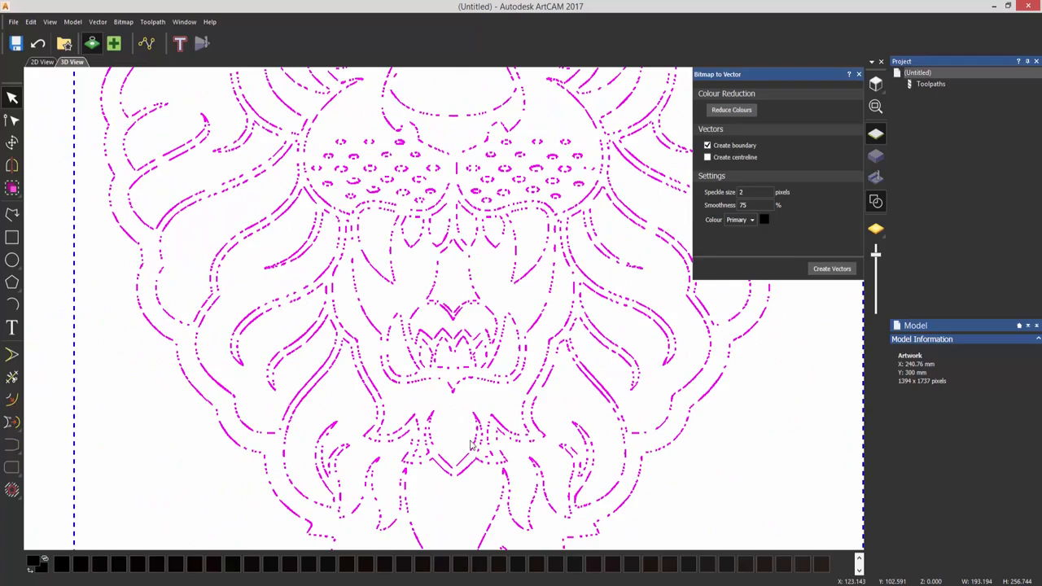
scroll(456, 246, down, 3)
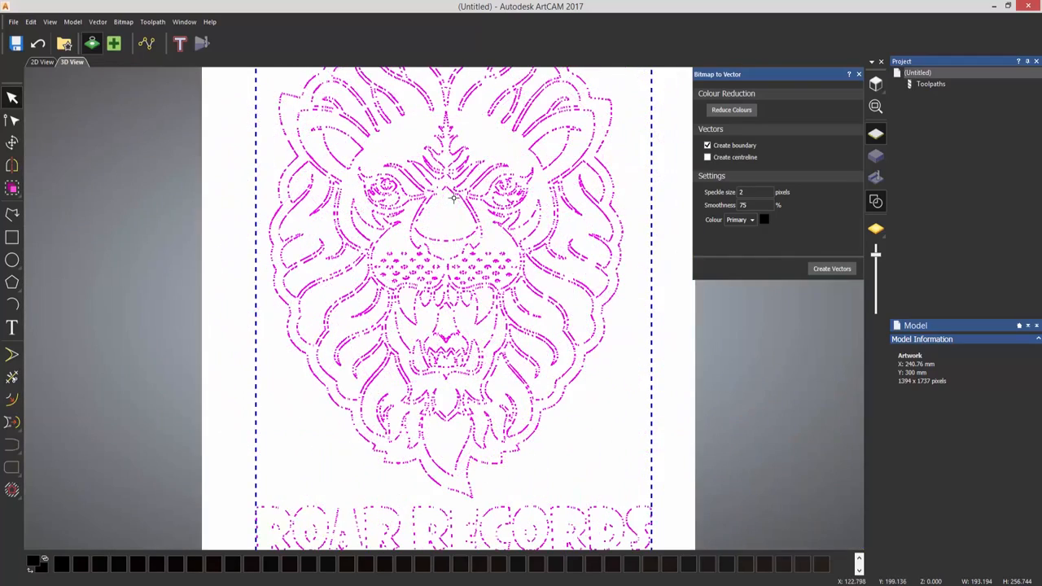
middle_drag(457, 207, 454, 234)
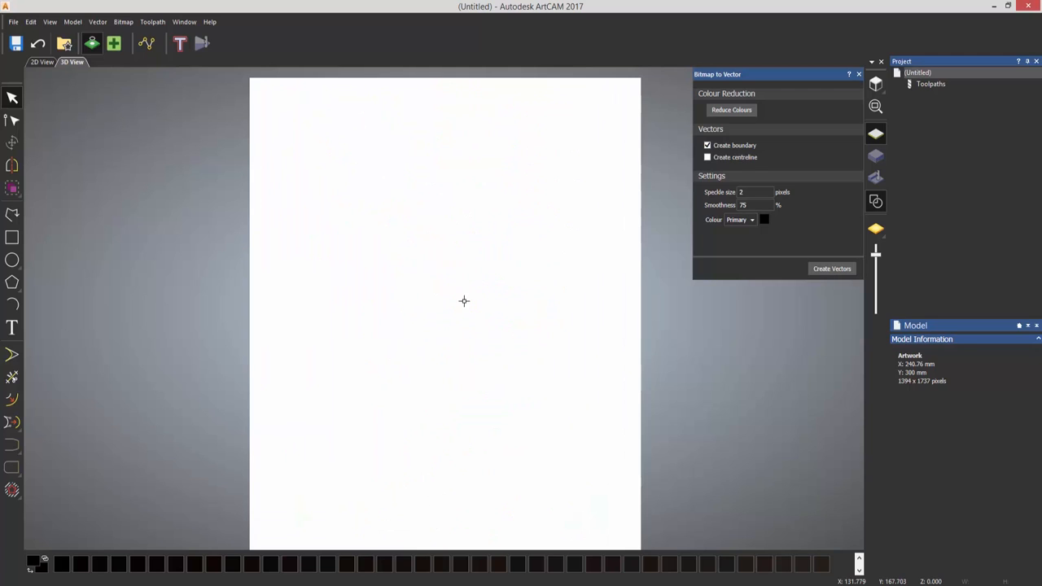
- Fade the lion bitmap back in and reduce it to 2 colours, white and black
drag(876, 254, 872, 340)
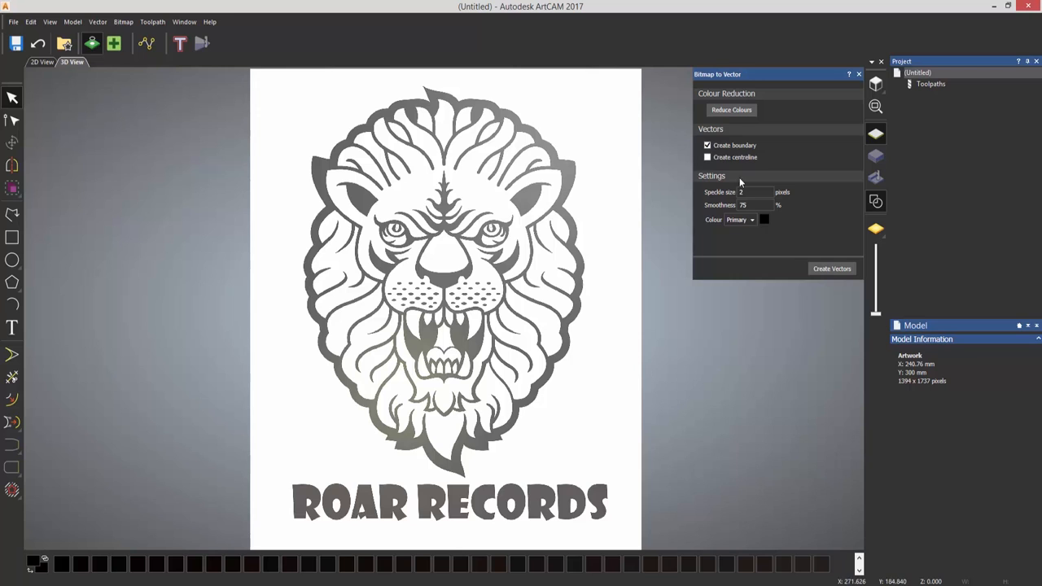
click(738, 114)
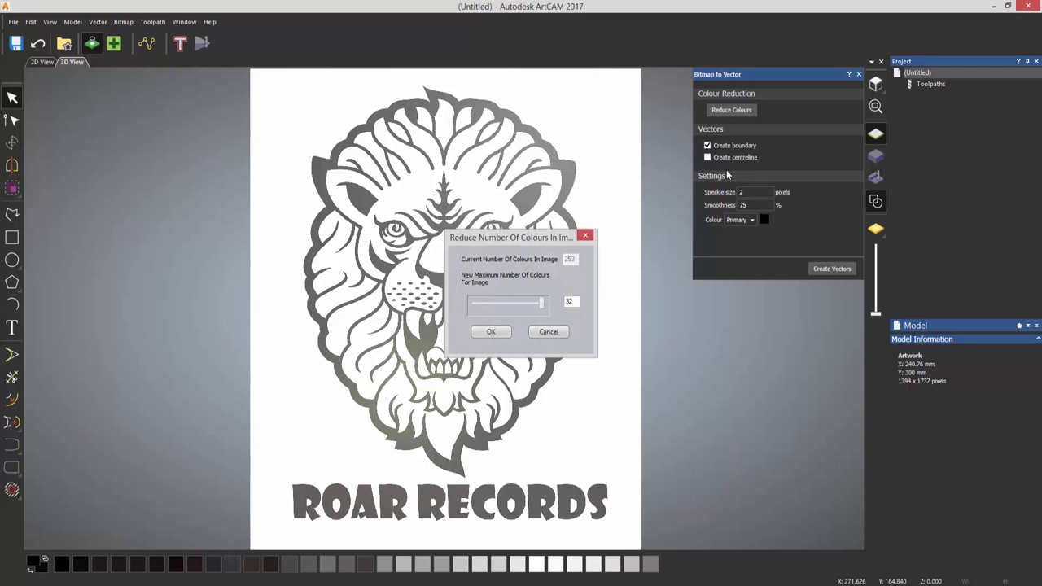
drag(522, 241, 731, 313)
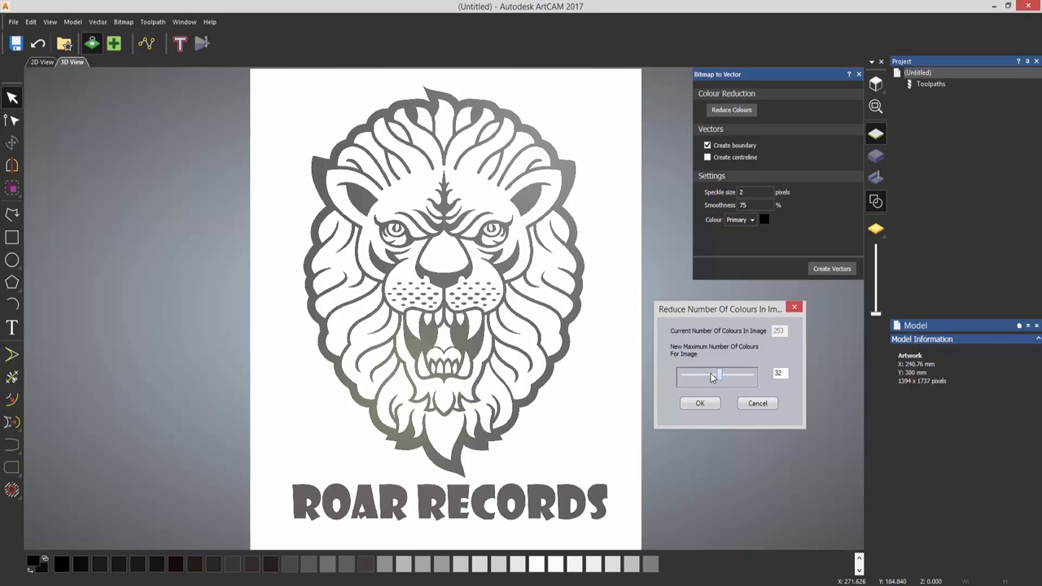
drag(685, 377, 680, 377)
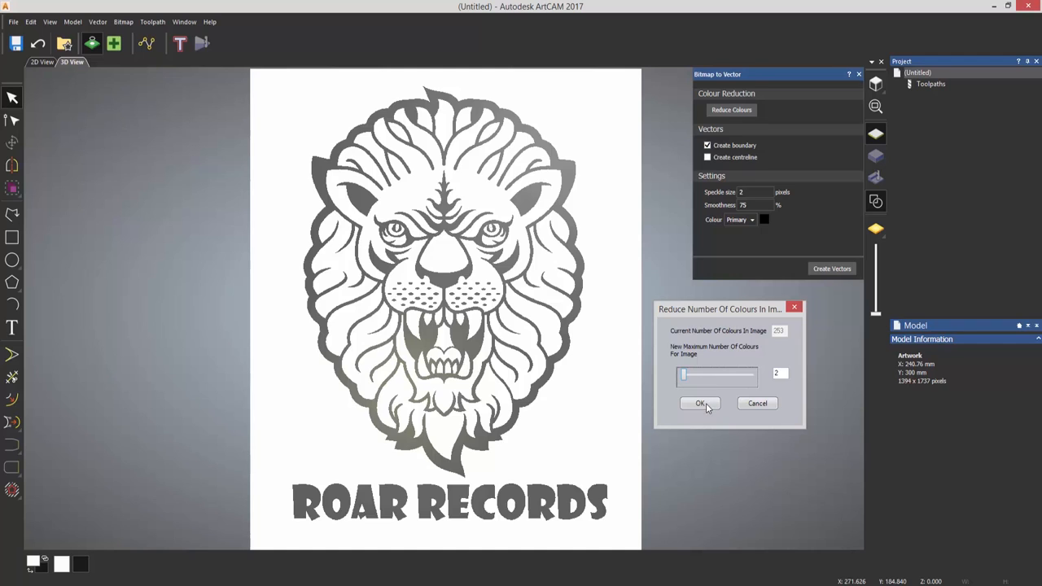
click(700, 403)
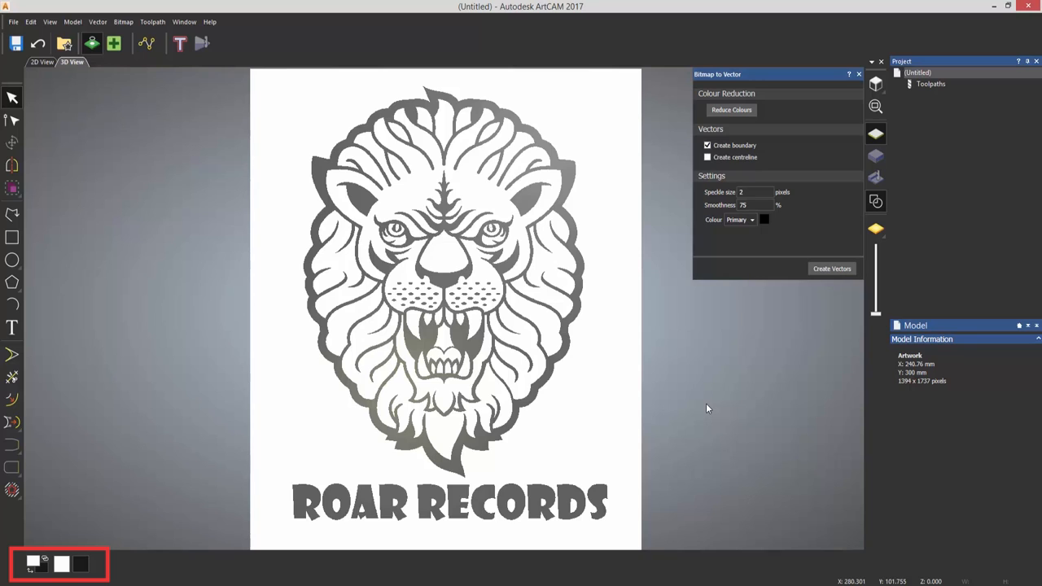
- Make black the primary colour and create boundary vectors from the black areas
click(83, 568)
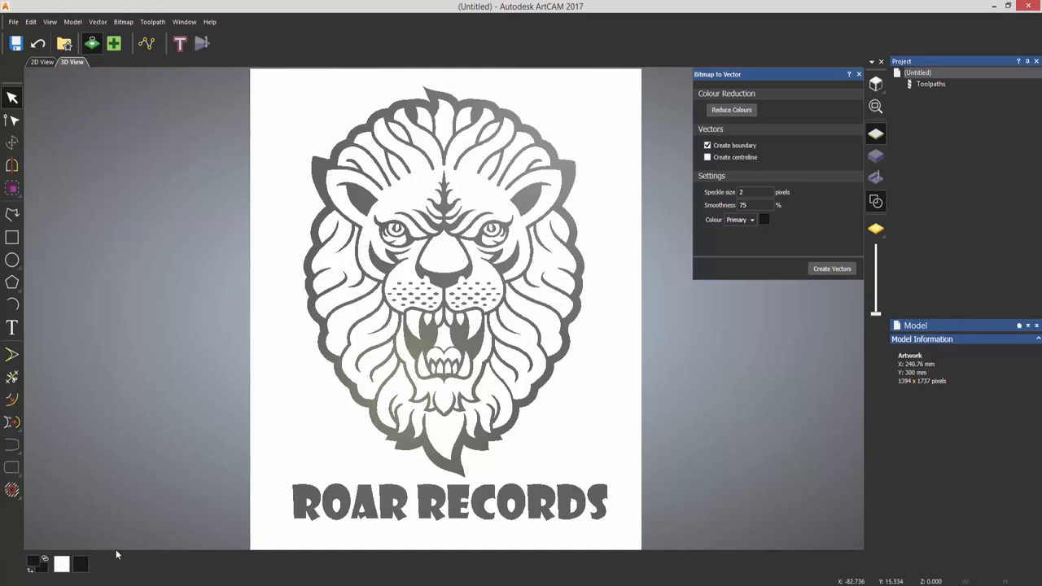
click(829, 272)
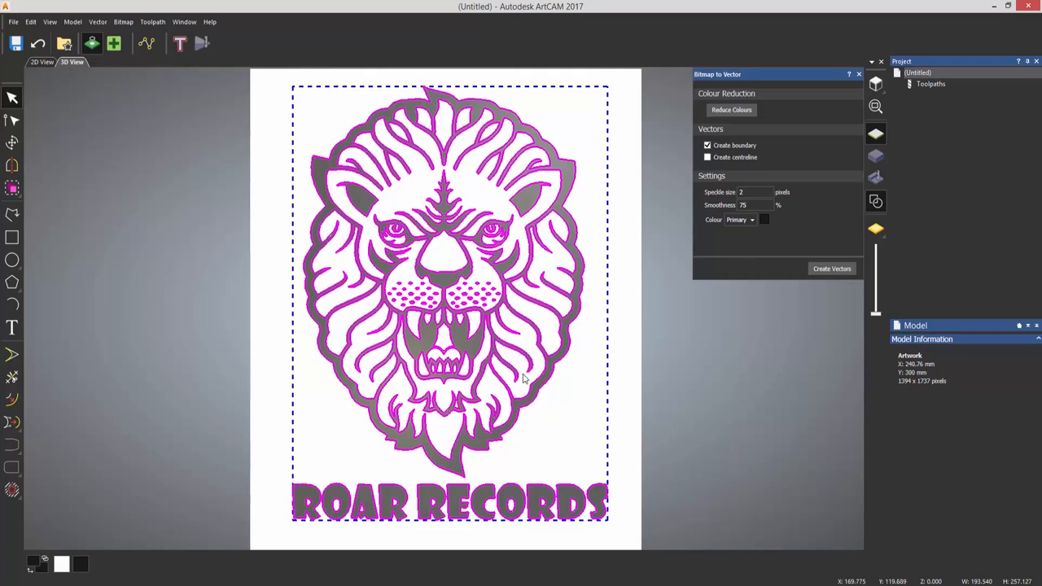
scroll(464, 431, up, 6)
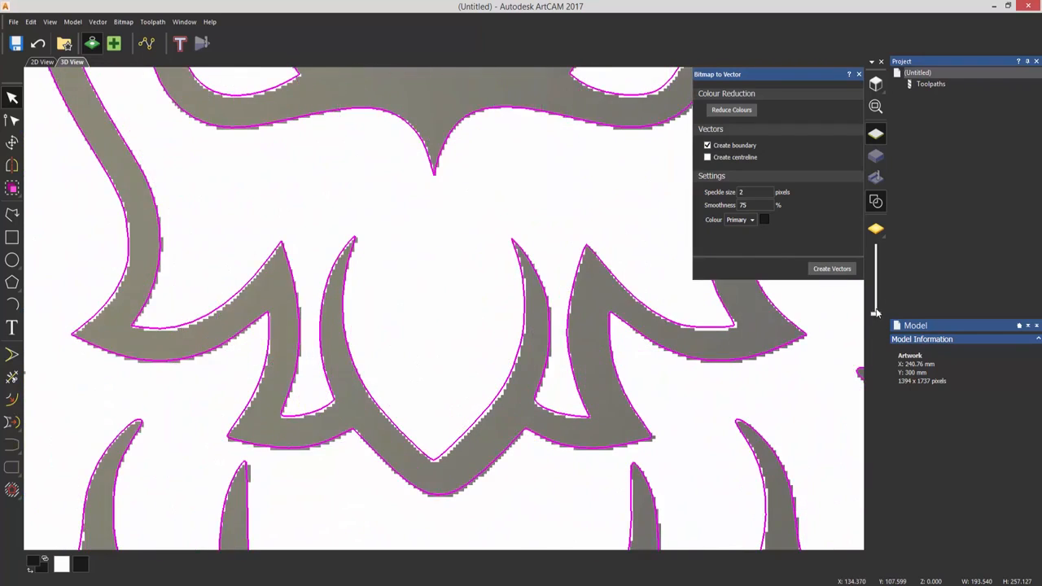
- Fade out the bitmap and pan to inspect the magenta outlines near the page's lower edge
drag(875, 311, 878, 279)
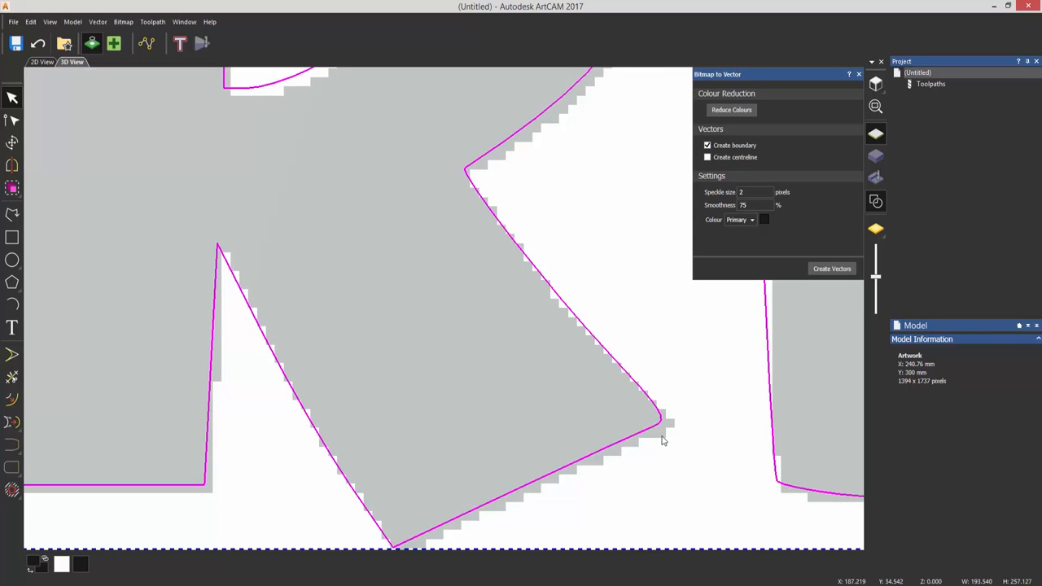
scroll(658, 453, up, 1)
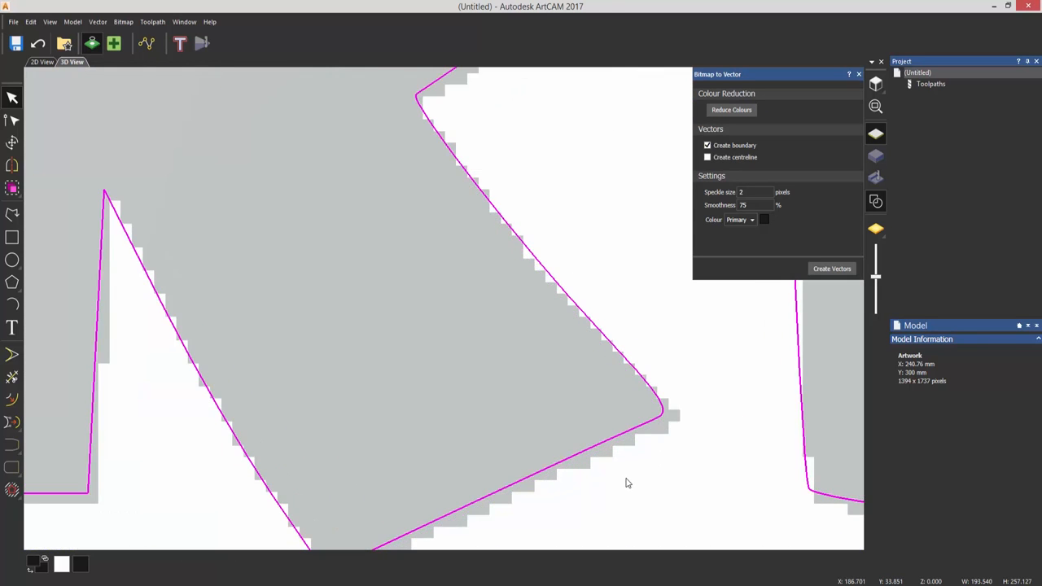
middle_drag(627, 483, 621, 407)
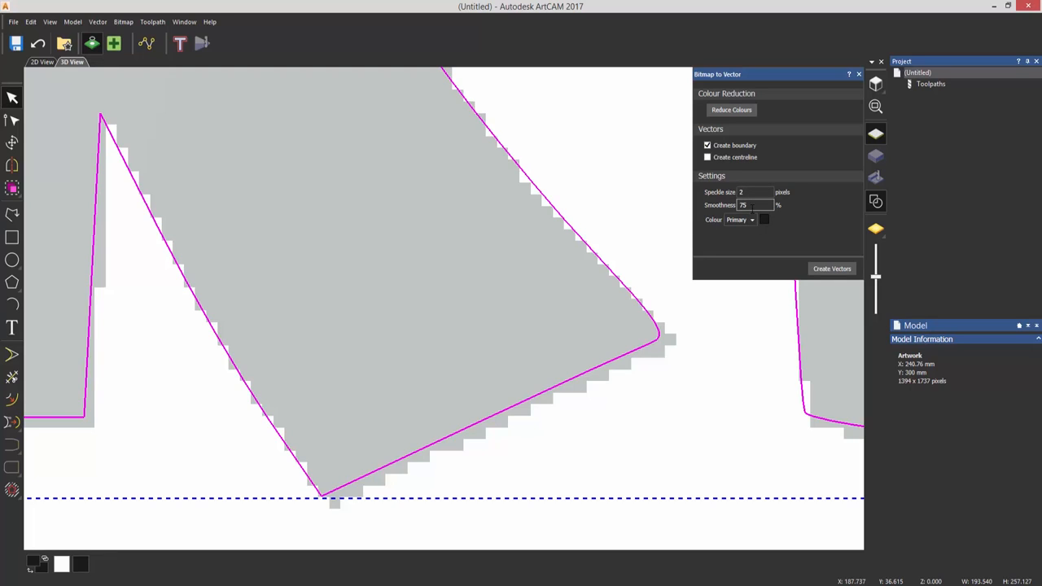
- Undo the previous vectors and retrace the lion with speckle size 2 and smoothness 1
click(36, 49)
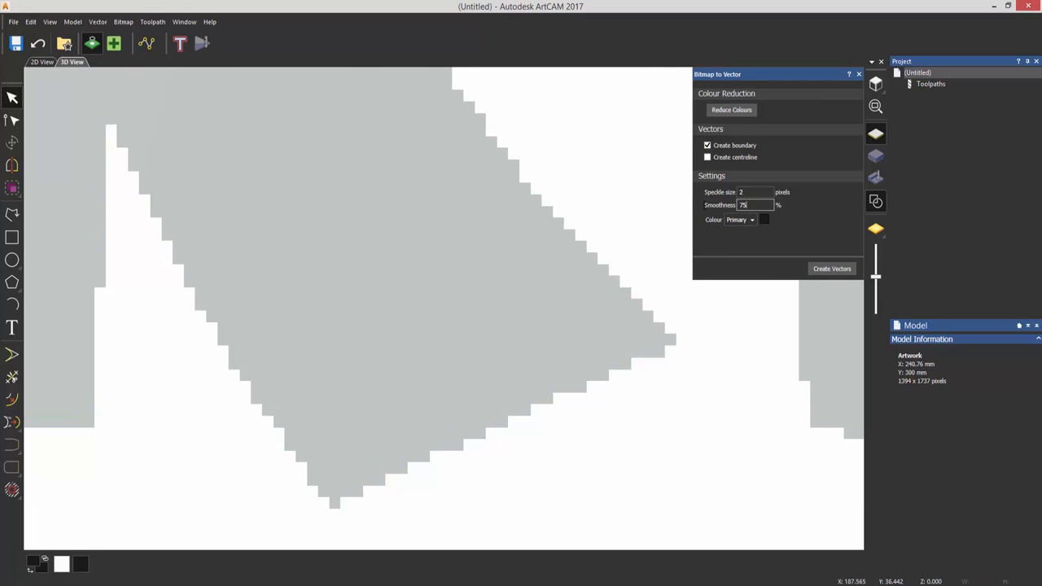
text(1)
click(824, 269)
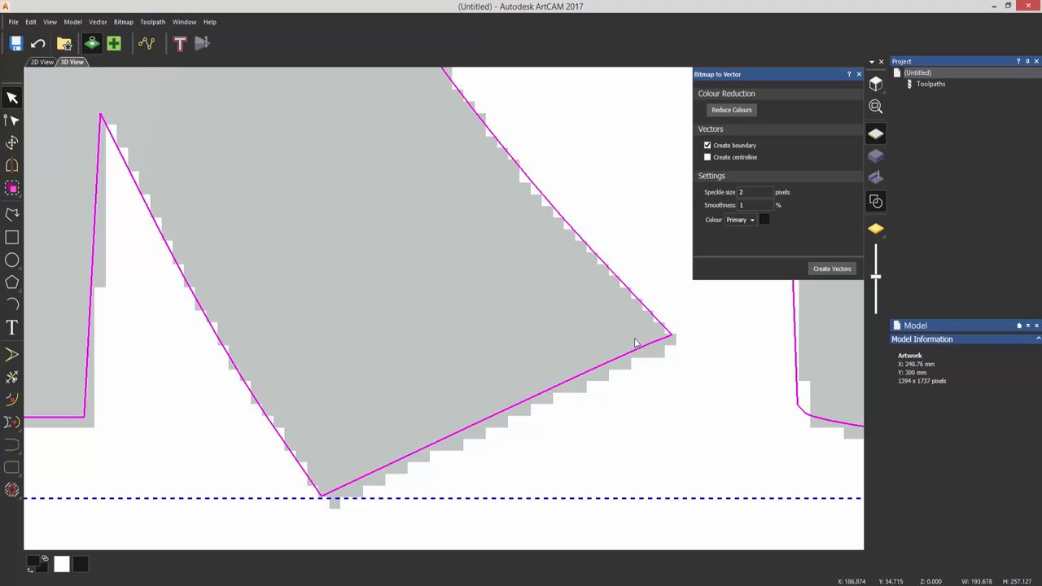
- Zoom in and out around the lion's eye to inspect the angular straight-segment outlines
scroll(425, 154, down, 6)
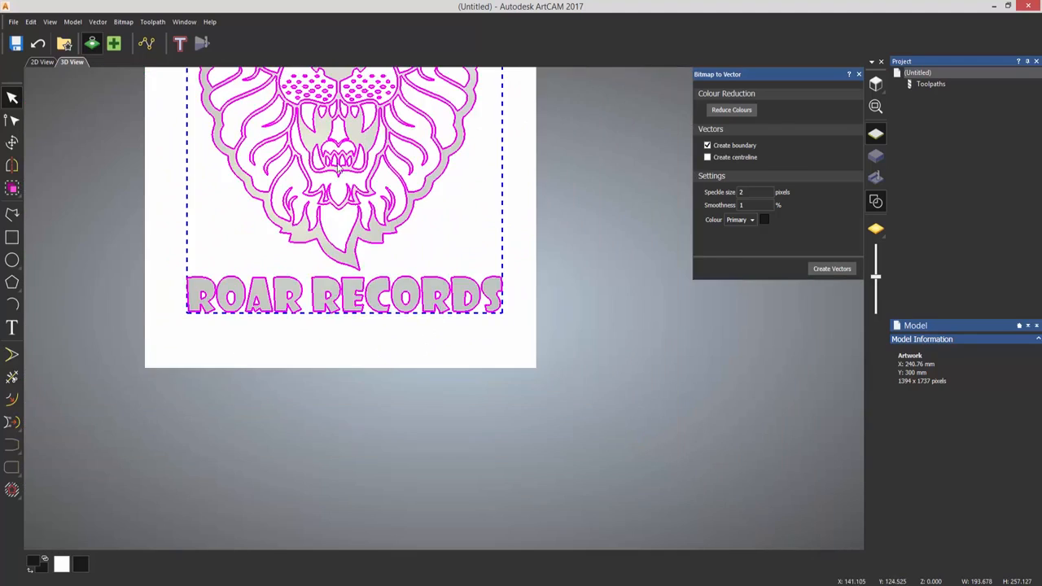
scroll(354, 213, up, 3)
scroll(433, 304, up, 4)
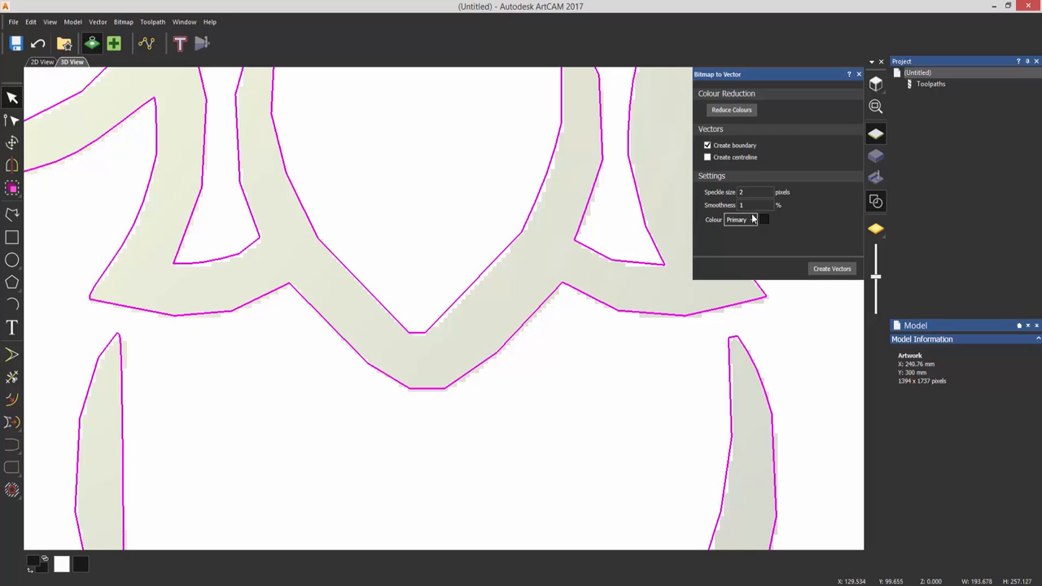
scroll(394, 218, down, 3)
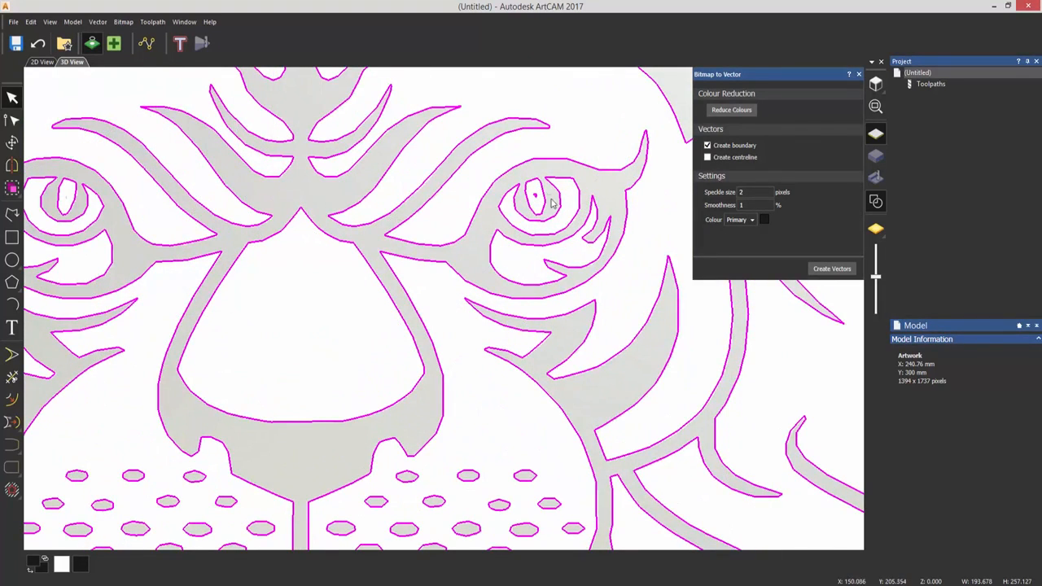
scroll(523, 191, up, 2)
scroll(533, 195, up, 4)
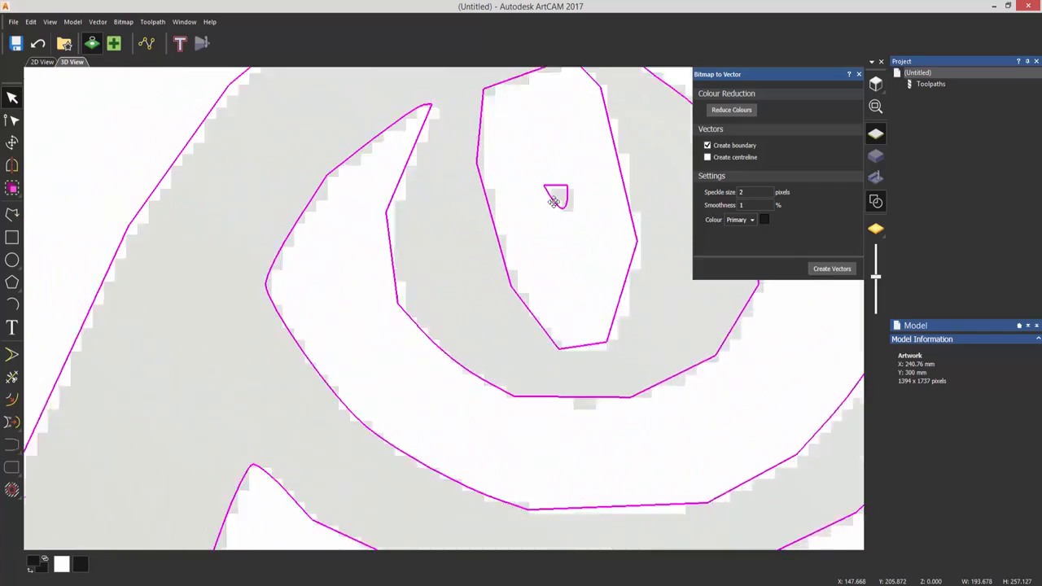
scroll(268, 242, down, 6)
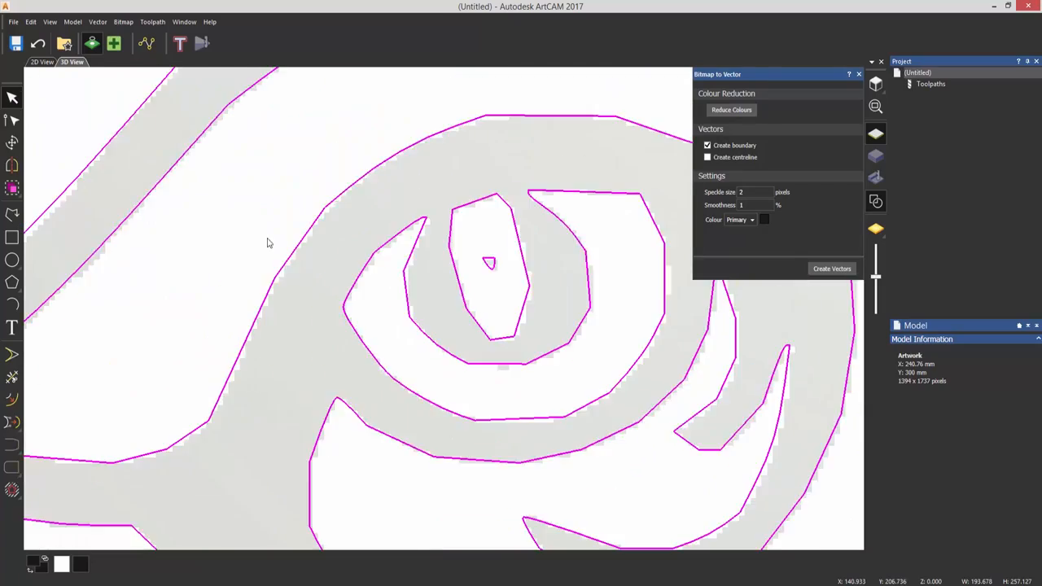
scroll(309, 313, up, 6)
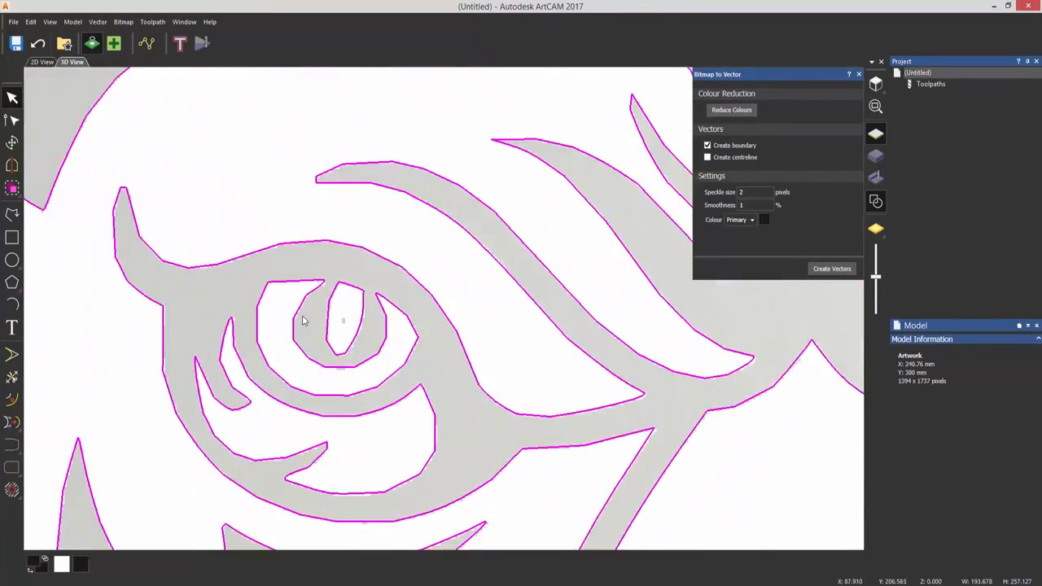
scroll(440, 314, down, 1)
scroll(393, 336, up, 1)
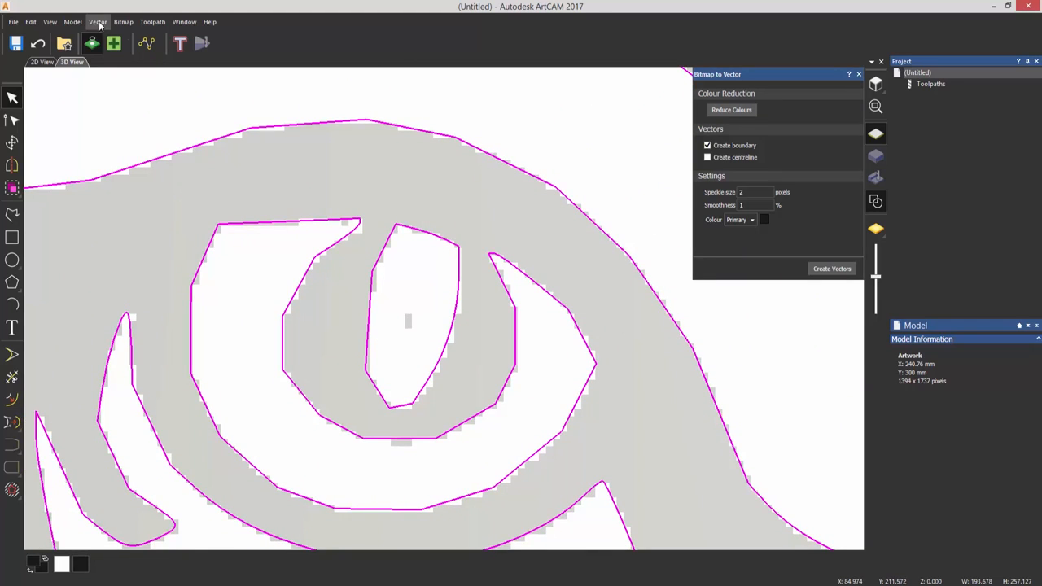
- Undo the angular vectors, set smoothness to 75, preview a retrace, then undo it
click(38, 43)
double_click(741, 205)
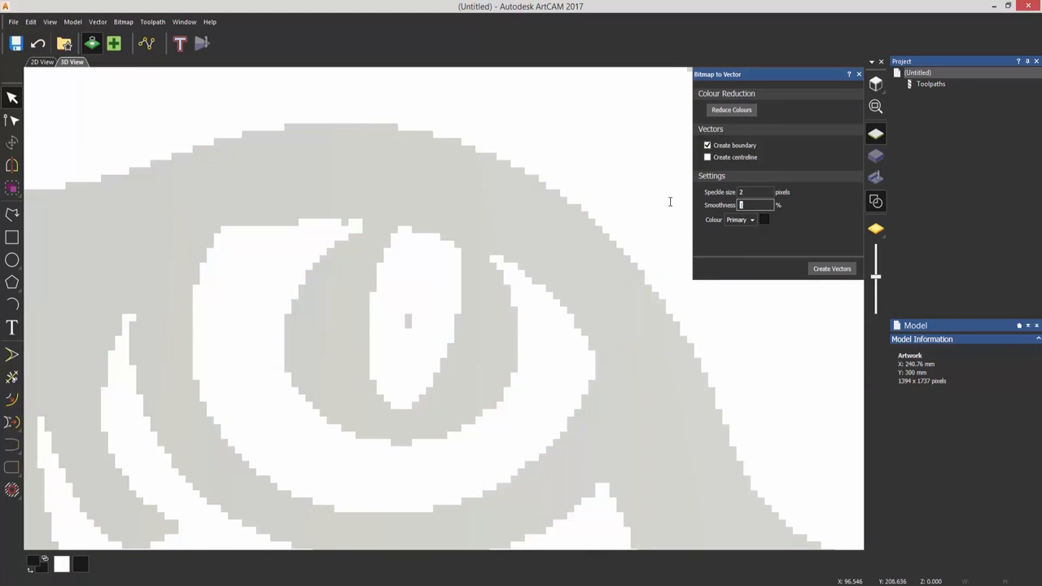
text(75)
click(826, 275)
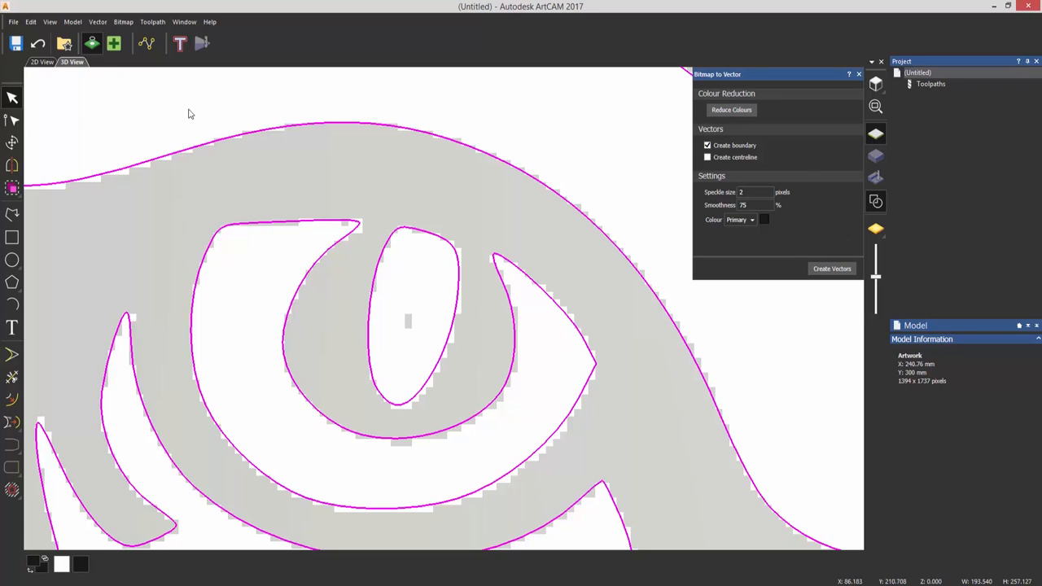
click(37, 43)
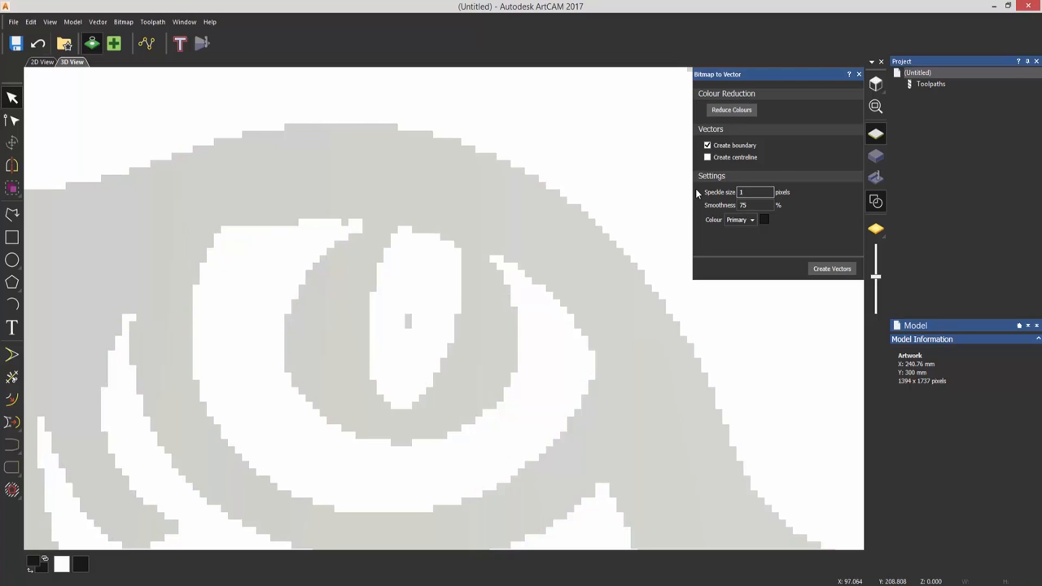
- Retrace the lion with speckle size 1 and smoothness 75, then change speckle size to 2
click(835, 270)
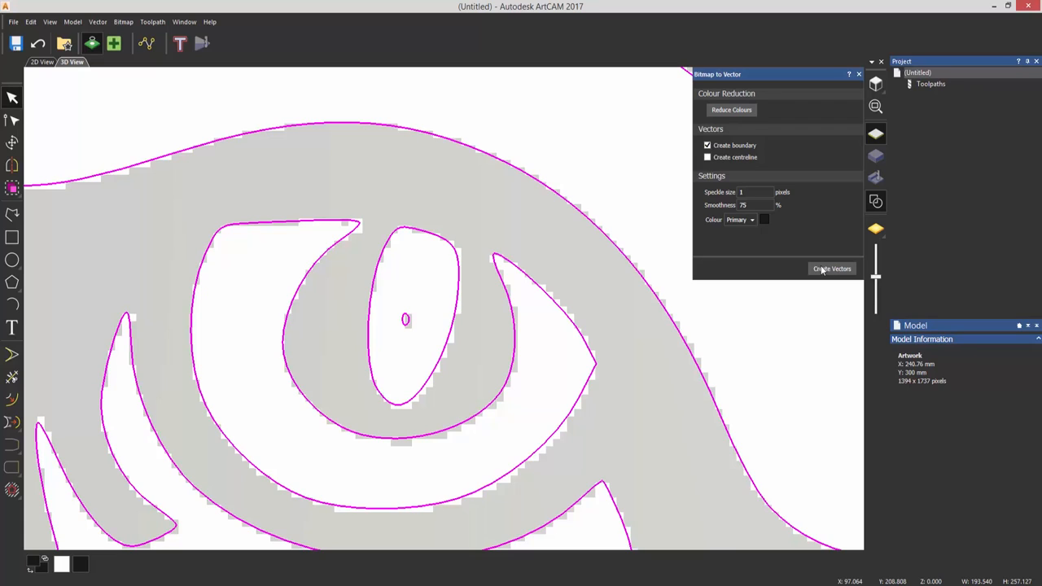
double_click(742, 192)
text(2)
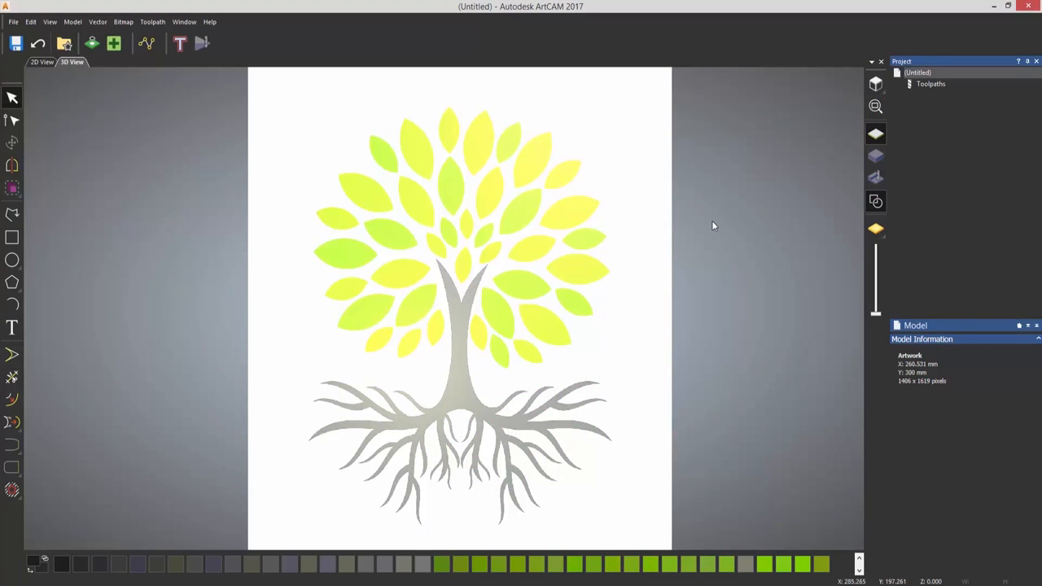
- Switch to the 2D View and zoom in on the tree's green leaves
click(40, 64)
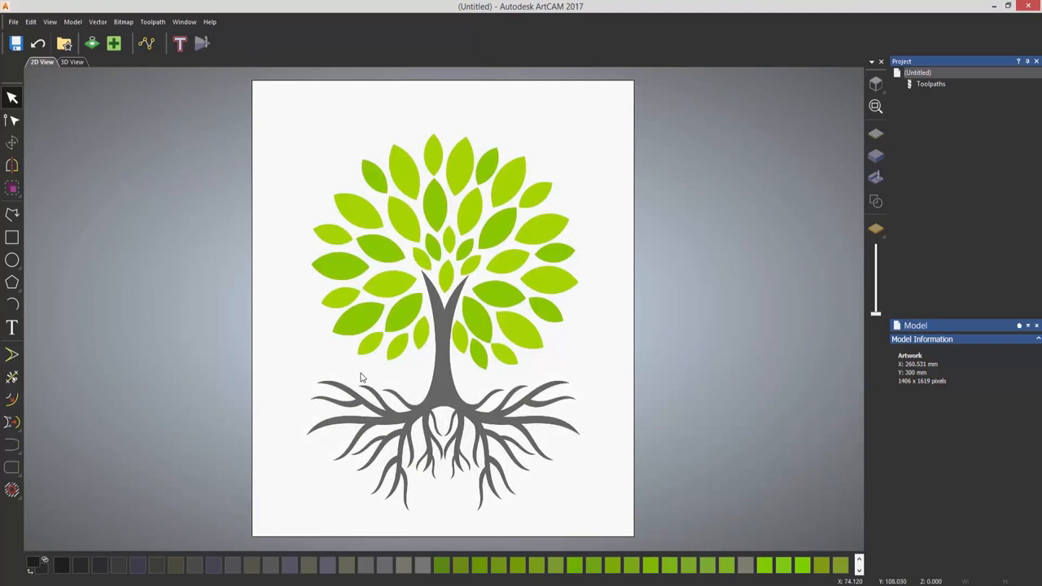
scroll(359, 371, up, 2)
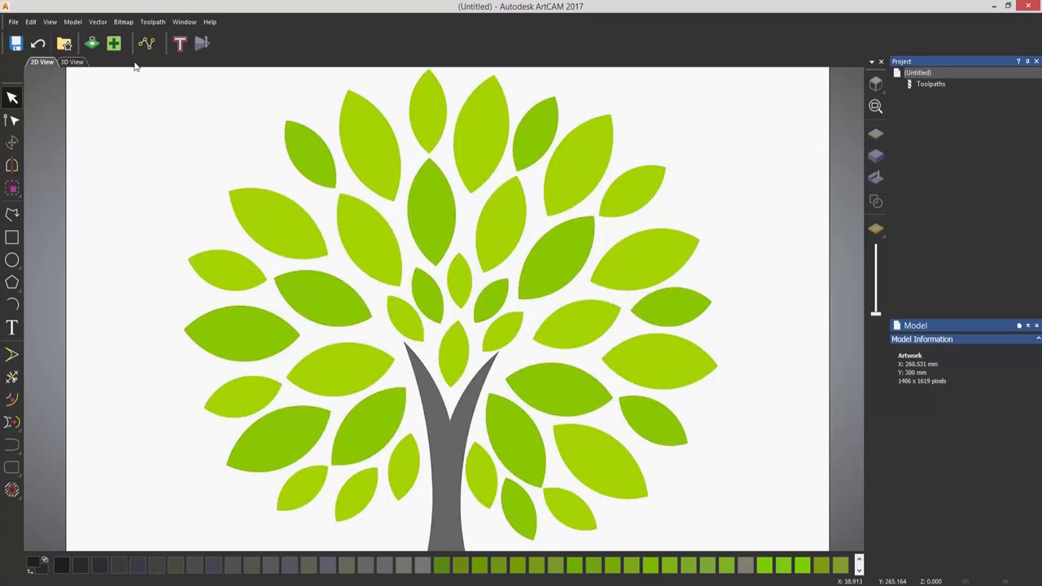
- Reduce the tree bitmap to 4 colours: lime green, white, pale green and grey
click(101, 45)
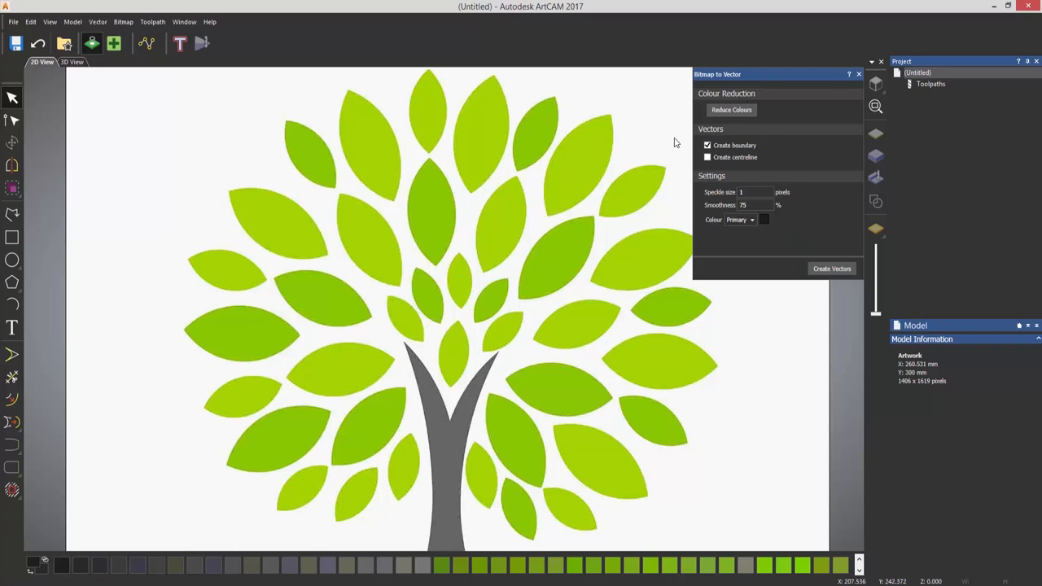
click(731, 110)
drag(513, 242, 765, 302)
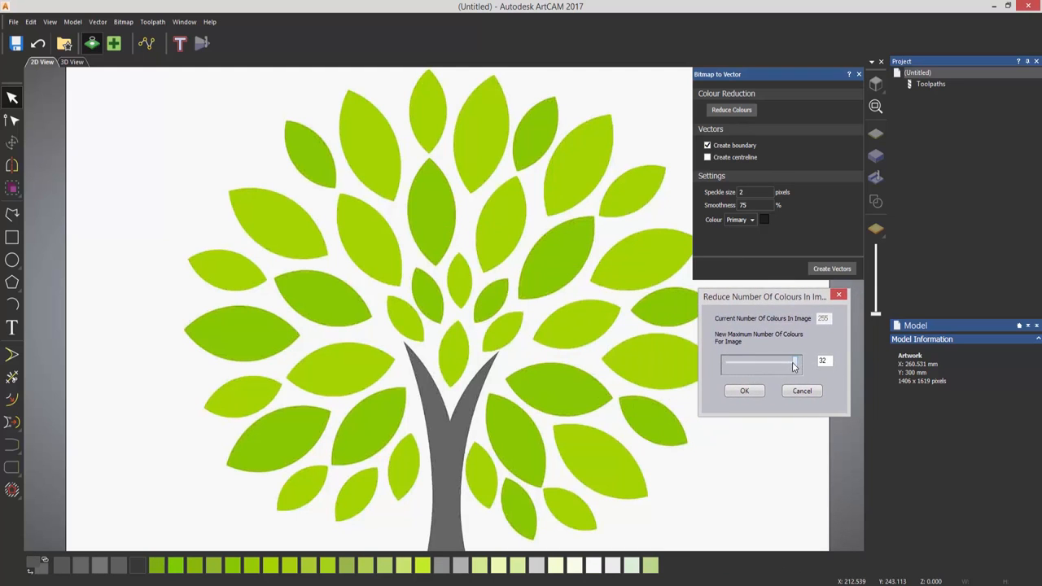
drag(788, 370, 728, 364)
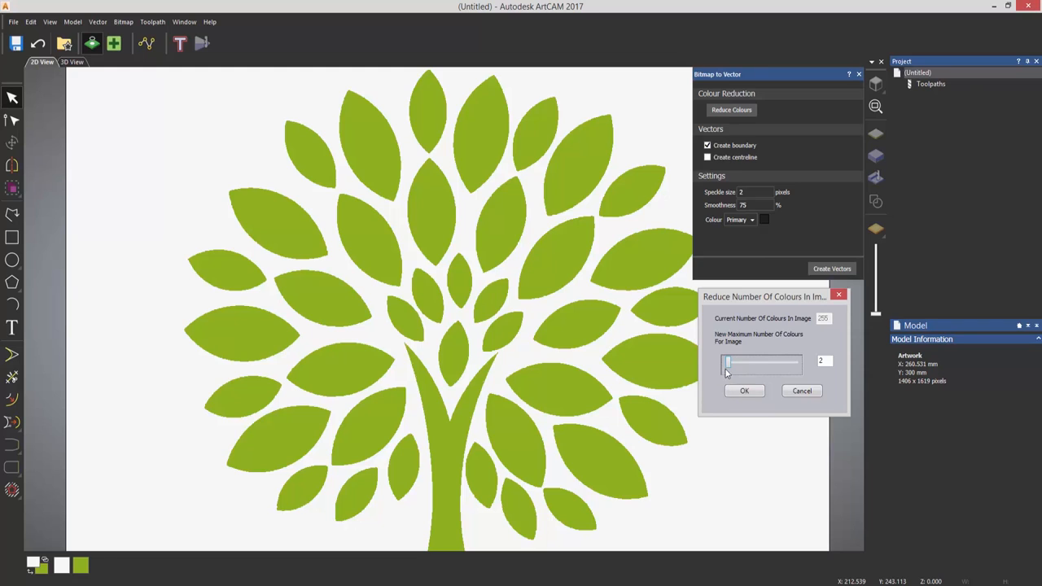
drag(728, 367, 732, 366)
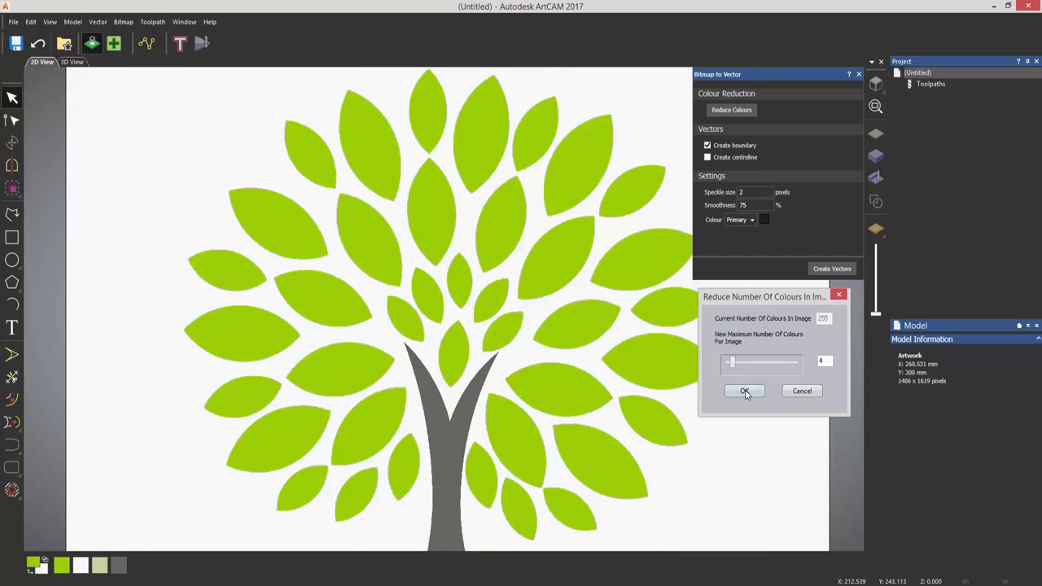
click(745, 392)
- Set pale olive as the secondary colour and link it into the lime green primary colour
scroll(522, 390, up, 5)
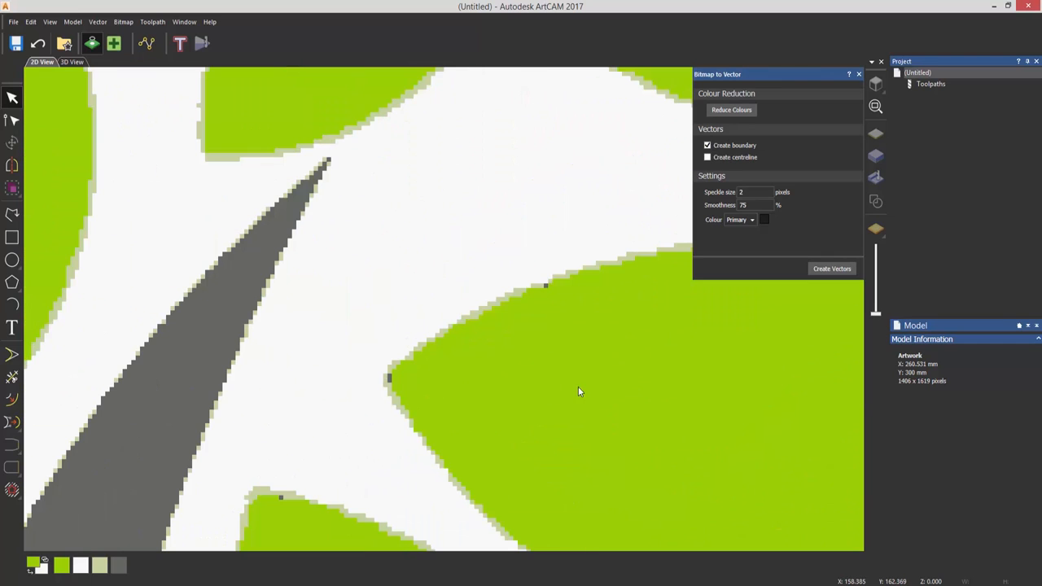
scroll(545, 330, up, 2)
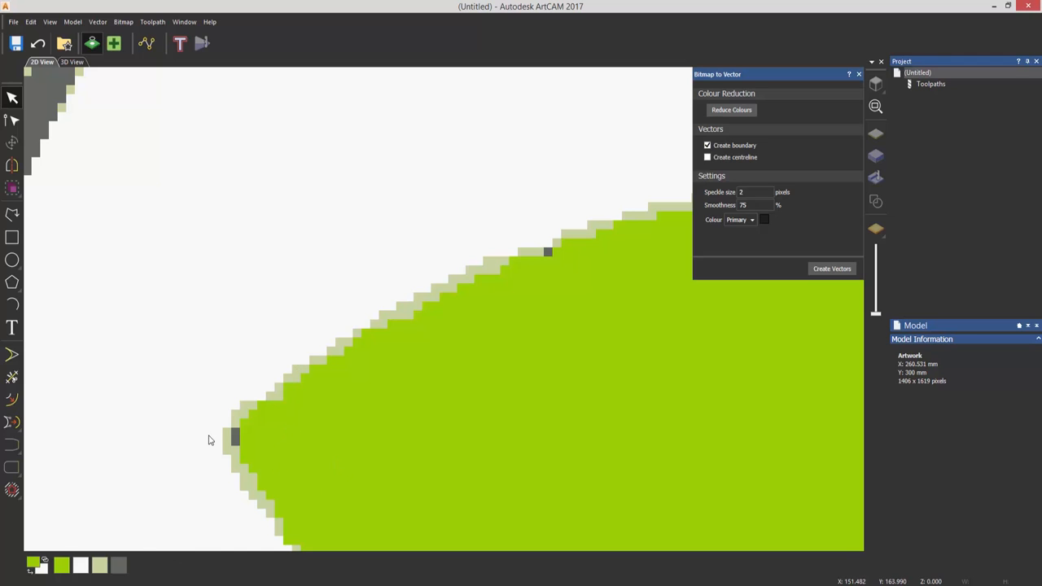
right_click(100, 568)
click(46, 562)
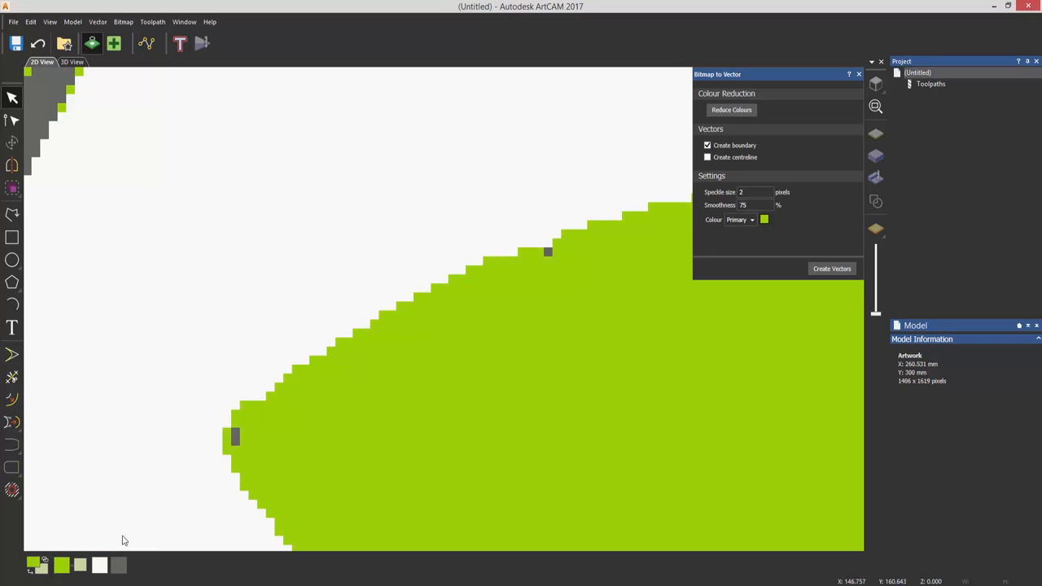
scroll(403, 425, down, 10)
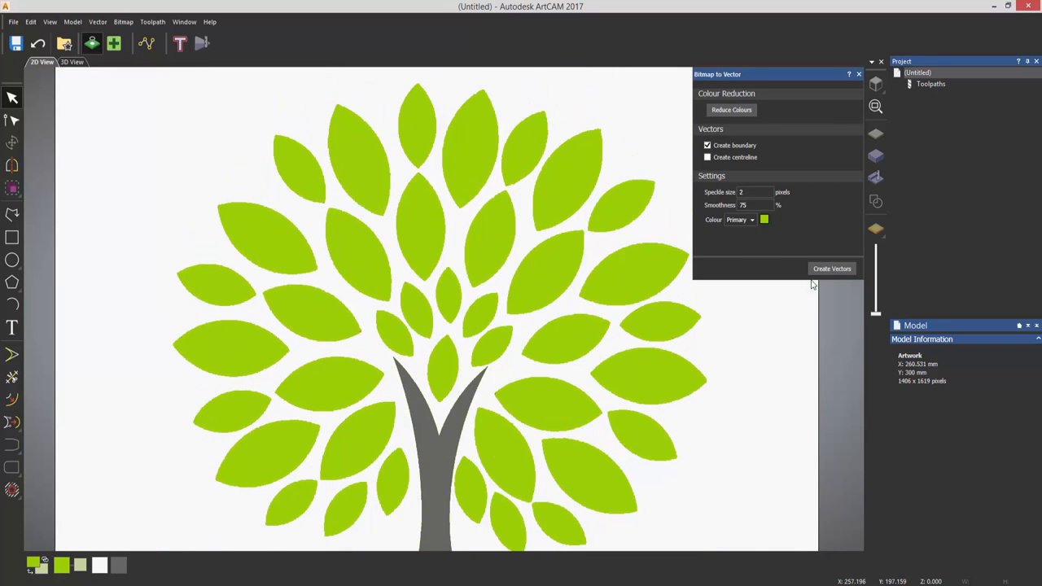
- Create boundary vectors around the green leaves, then zoom and pan to check the trunk edges
click(823, 269)
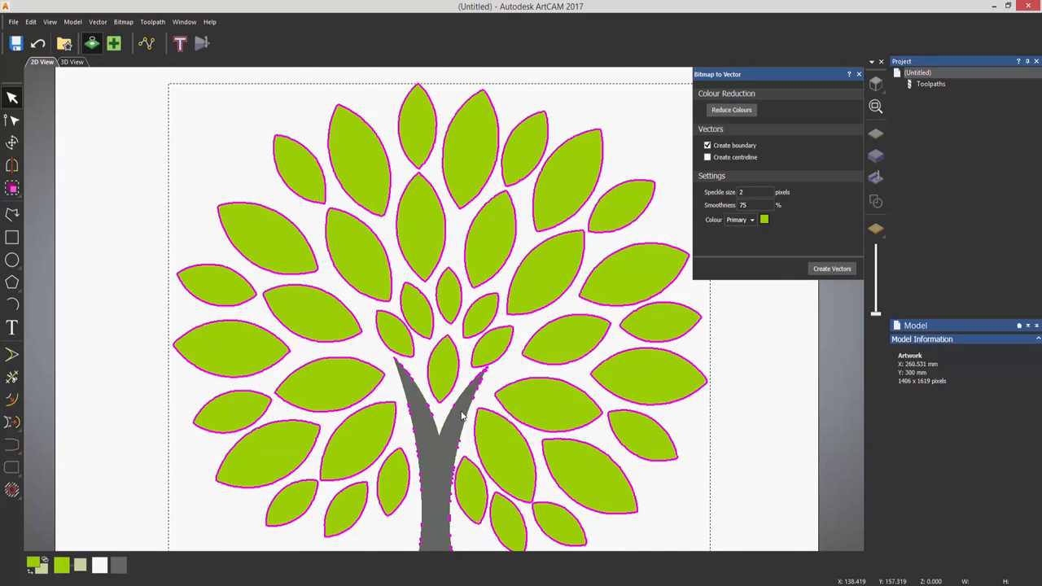
scroll(455, 404, up, 3)
scroll(454, 404, up, 5)
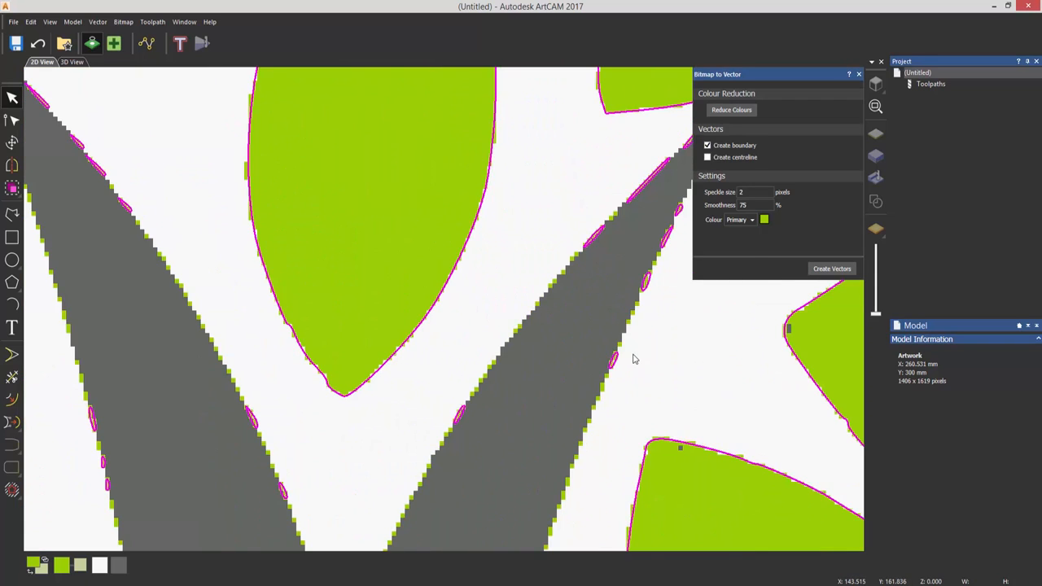
scroll(609, 372, up, 2)
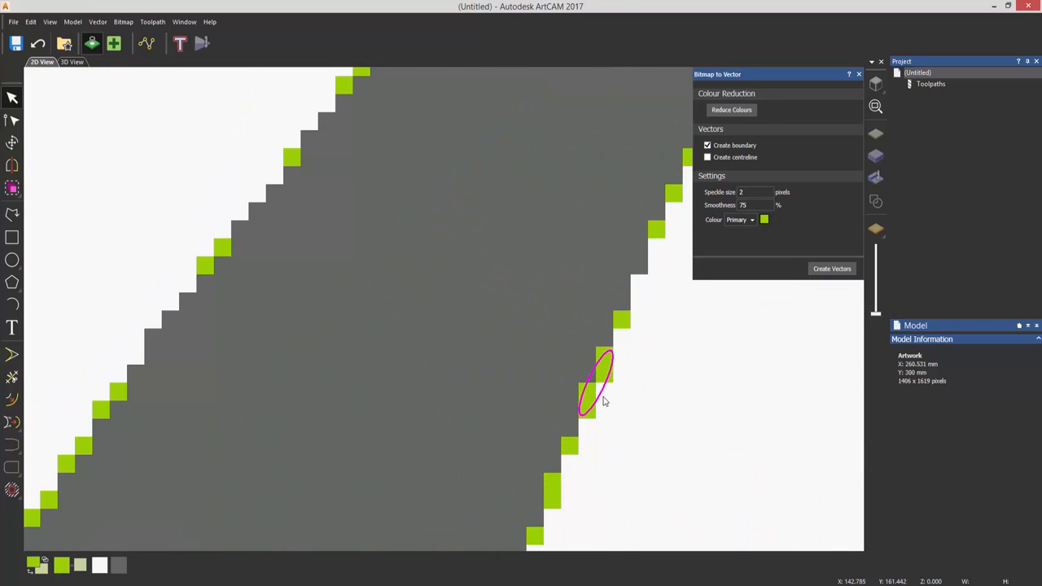
scroll(371, 416, down, 5)
scroll(371, 416, down, 5)
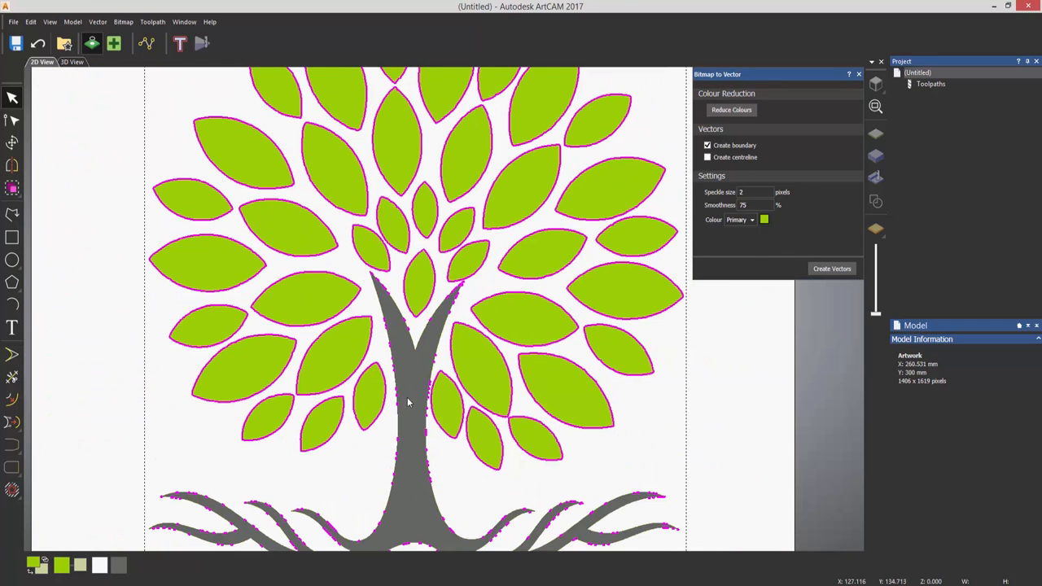
middle_drag(470, 374, 486, 456)
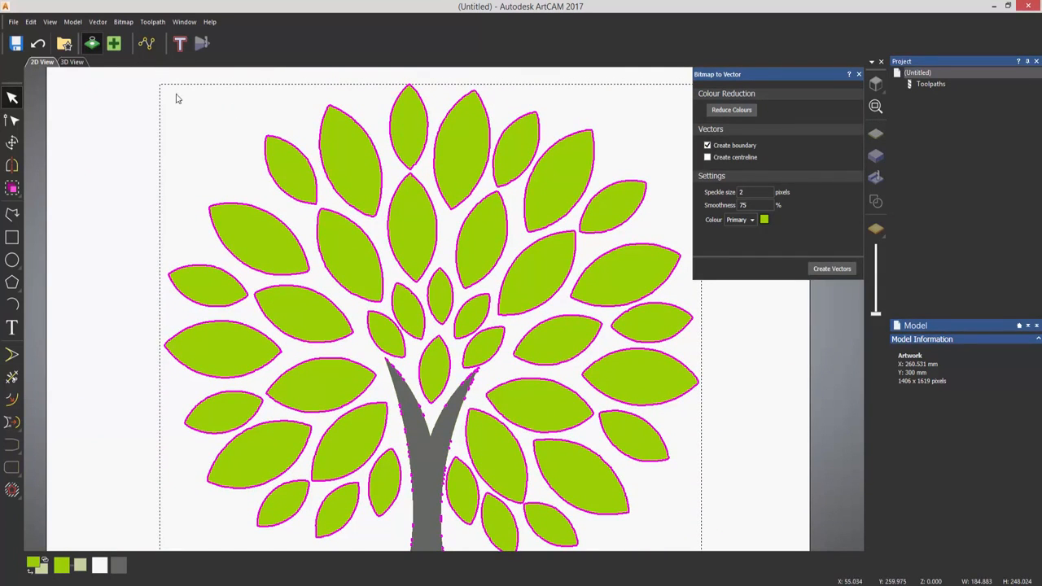
- Undo the speckled leaf vectors and recreate them with speckle size set to 50 pixels
click(38, 43)
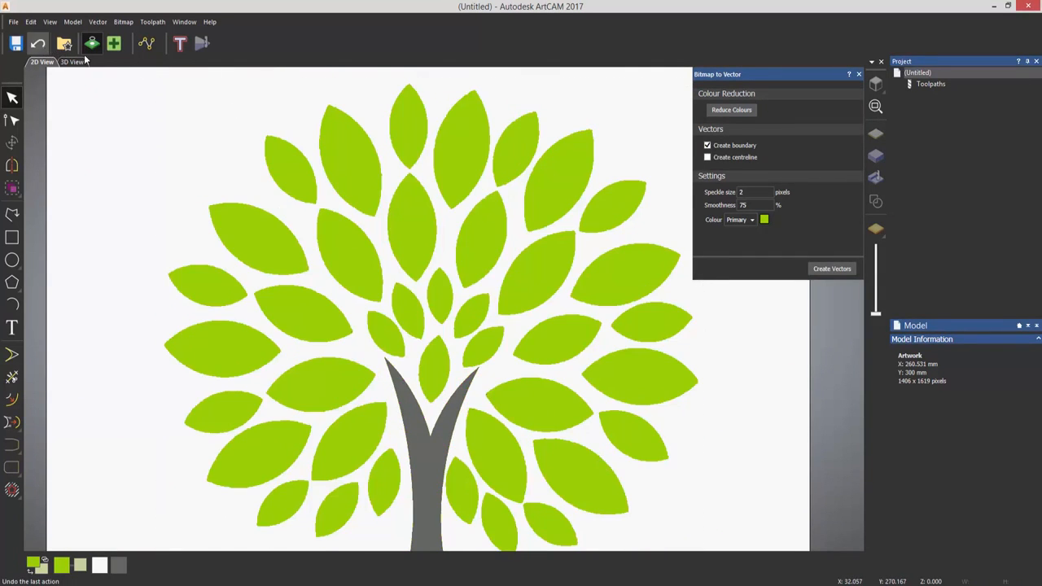
double_click(745, 192)
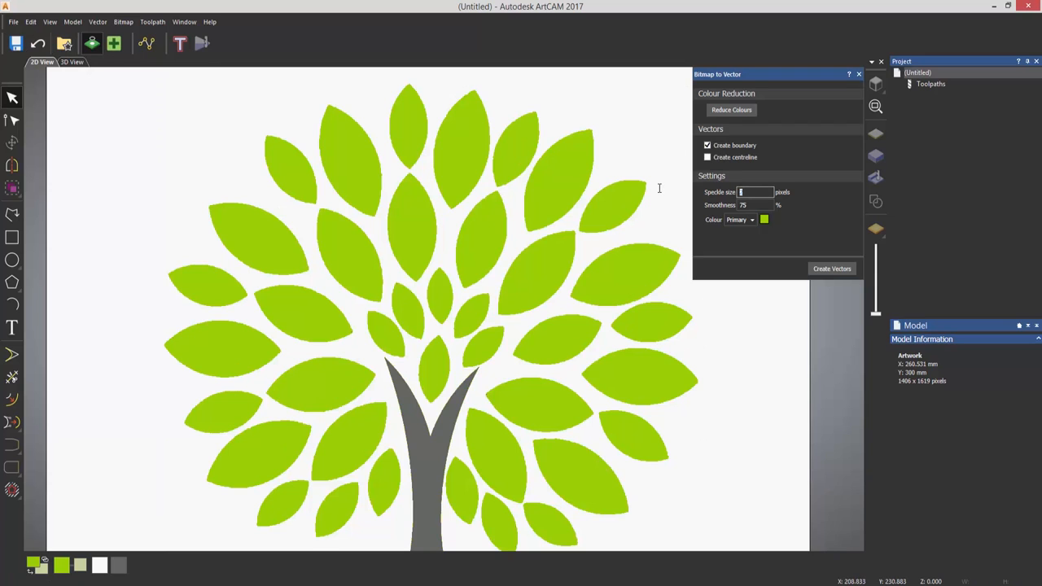
text(50)
click(833, 268)
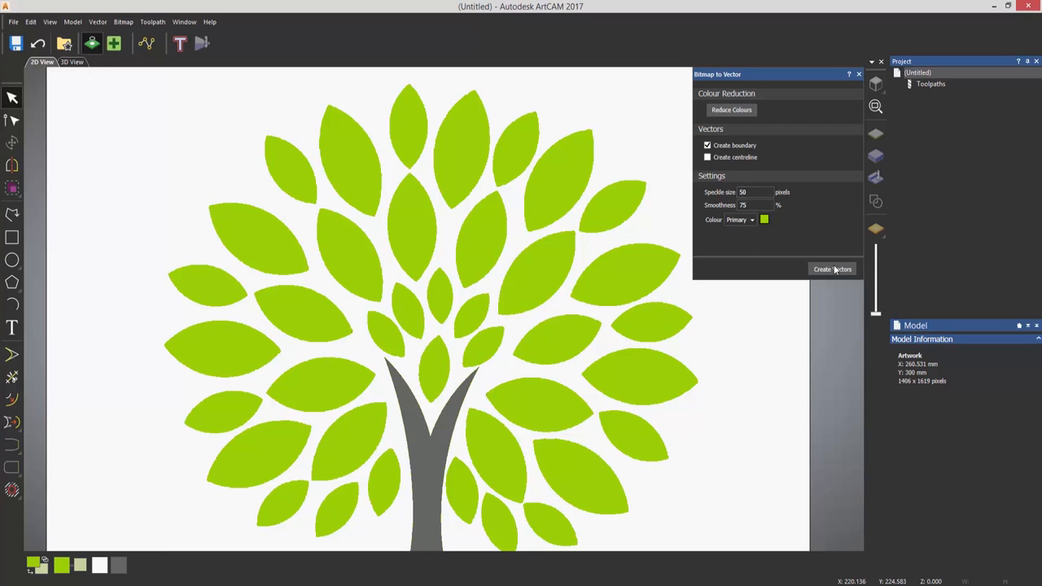